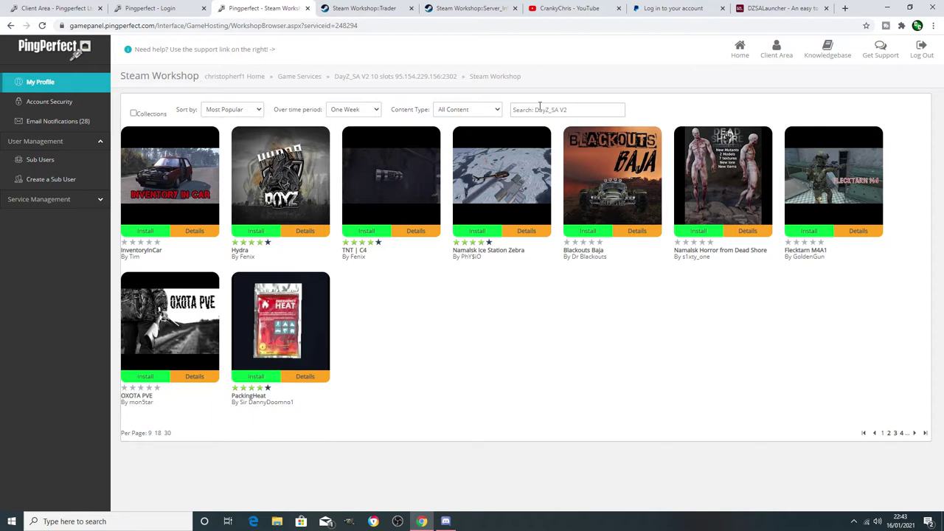
Step: Search the workshop for 'trader' and install the Trader mod on the DayZ server
text(ader)
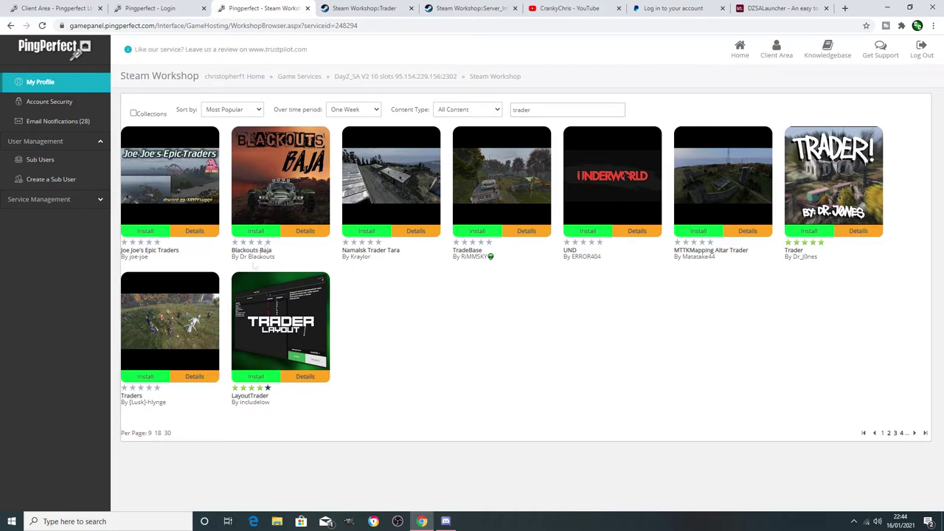
click(815, 233)
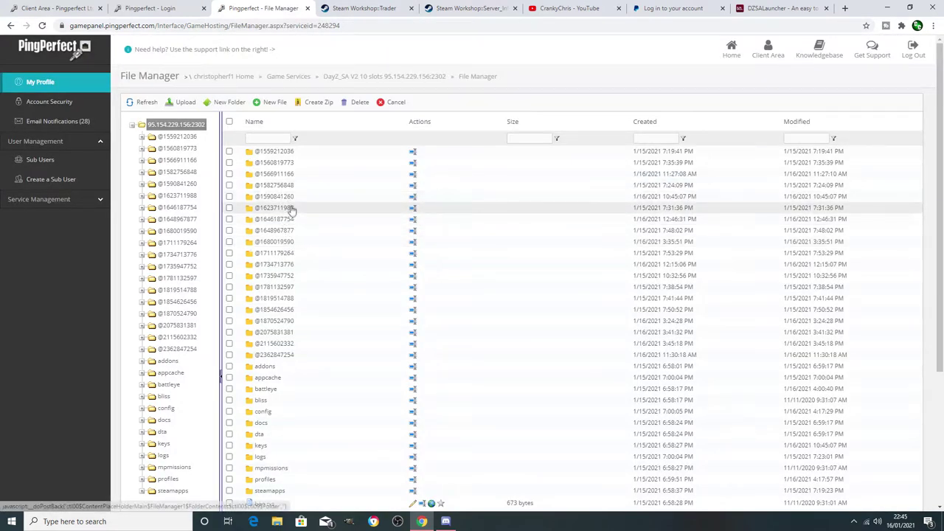
click(290, 197)
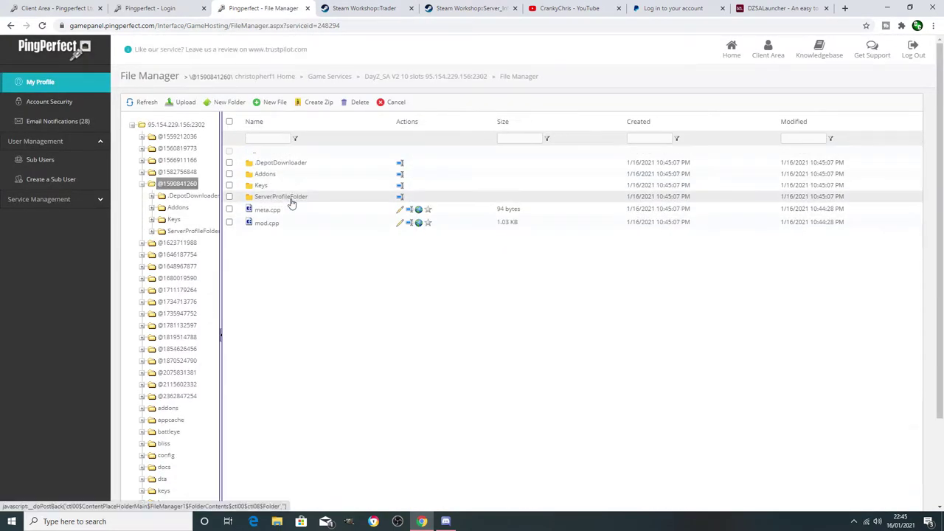
click(274, 199)
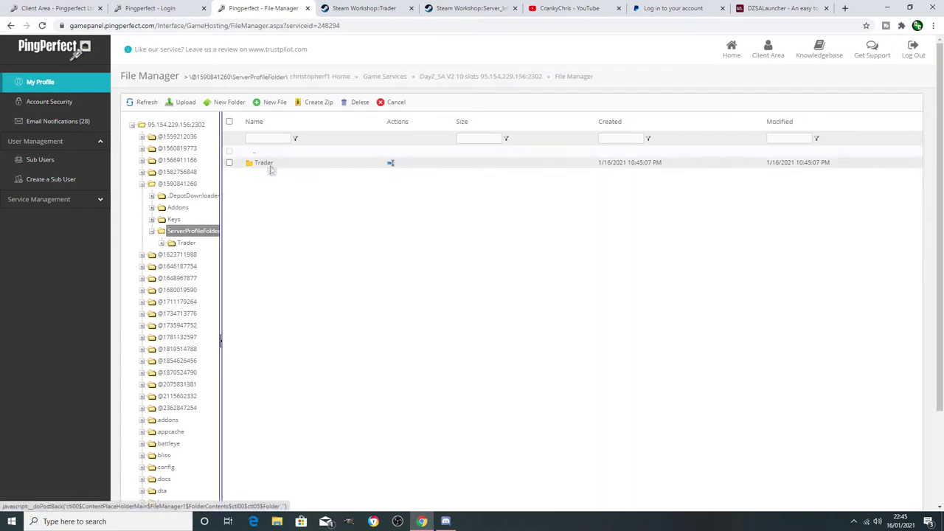
click(182, 185)
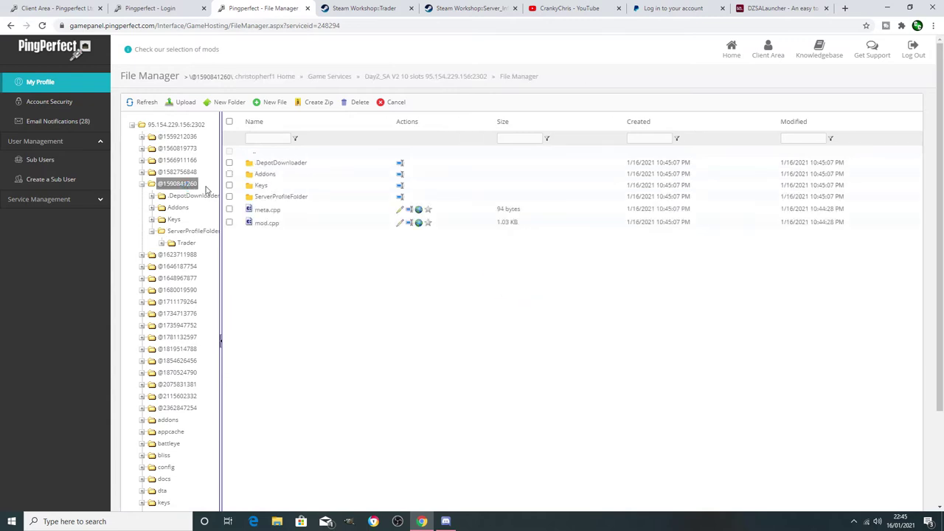
click(179, 124)
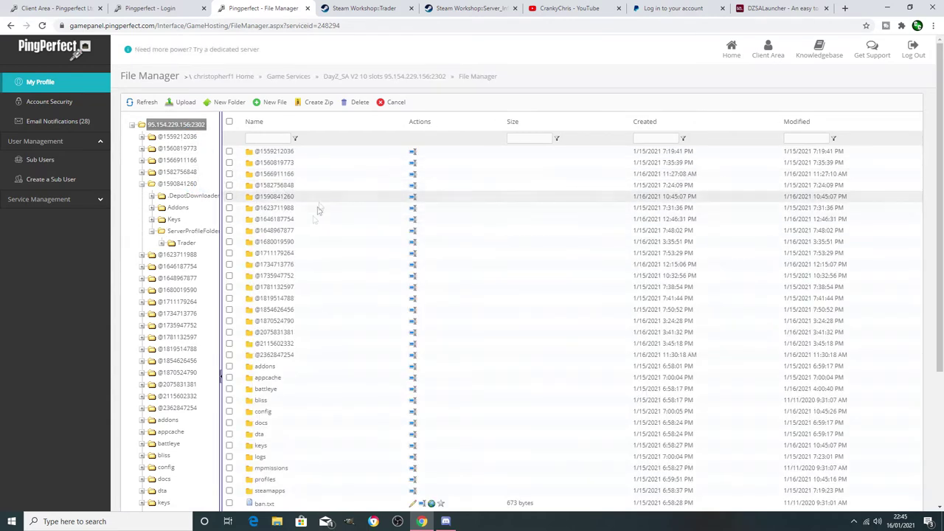
click(413, 198)
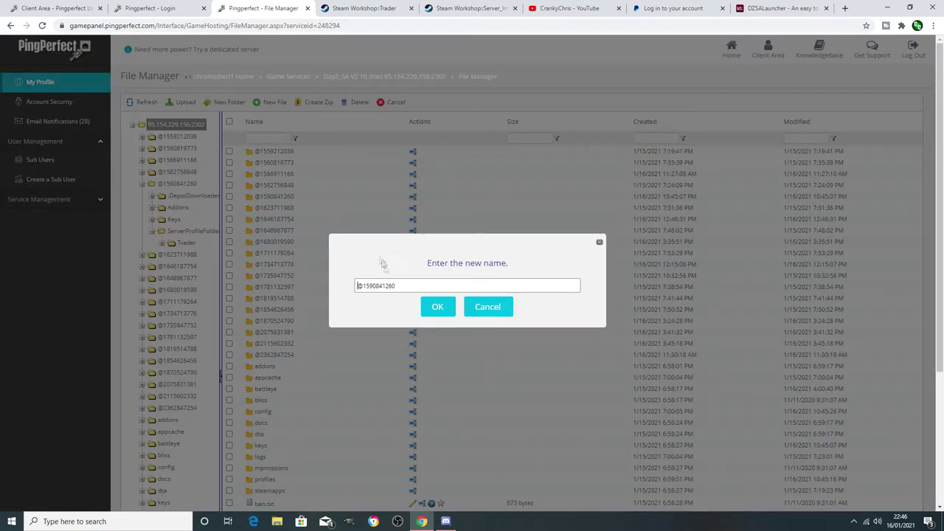
key(ctrl+a)
key(ctrl+c)
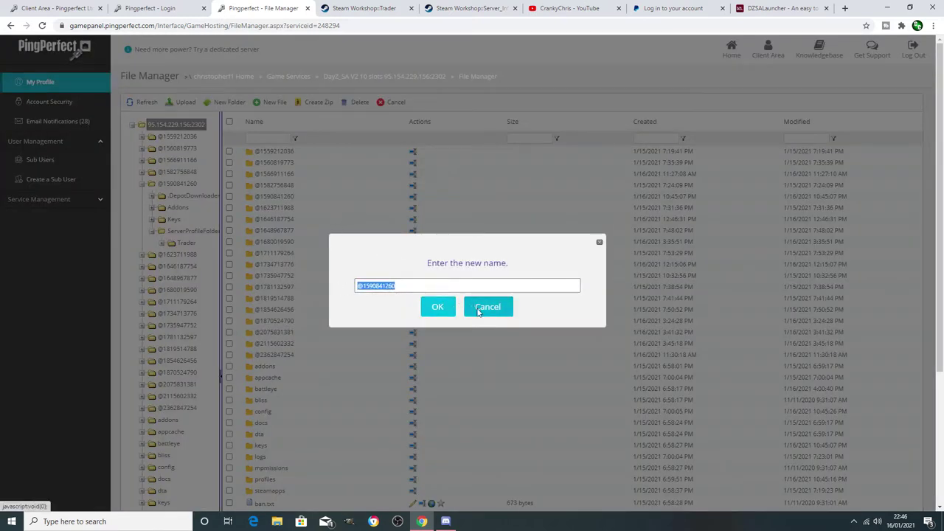
click(480, 308)
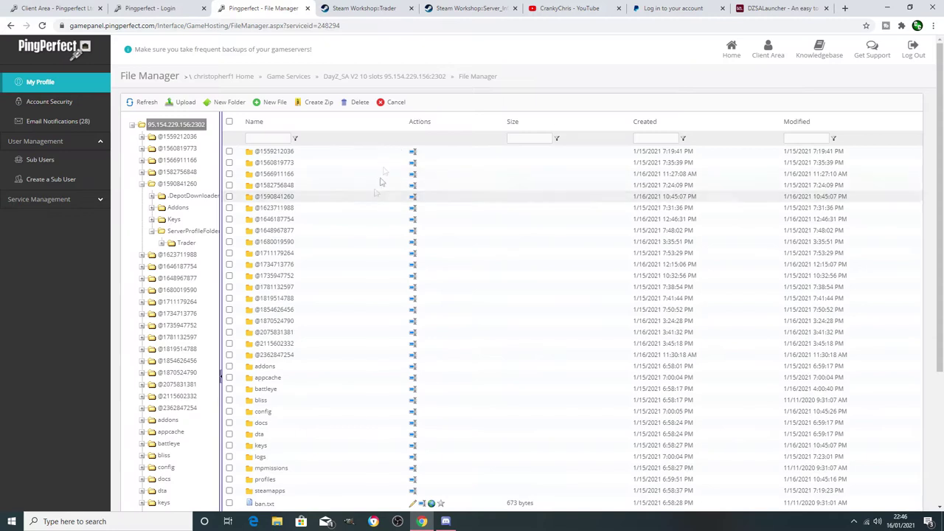
click(403, 77)
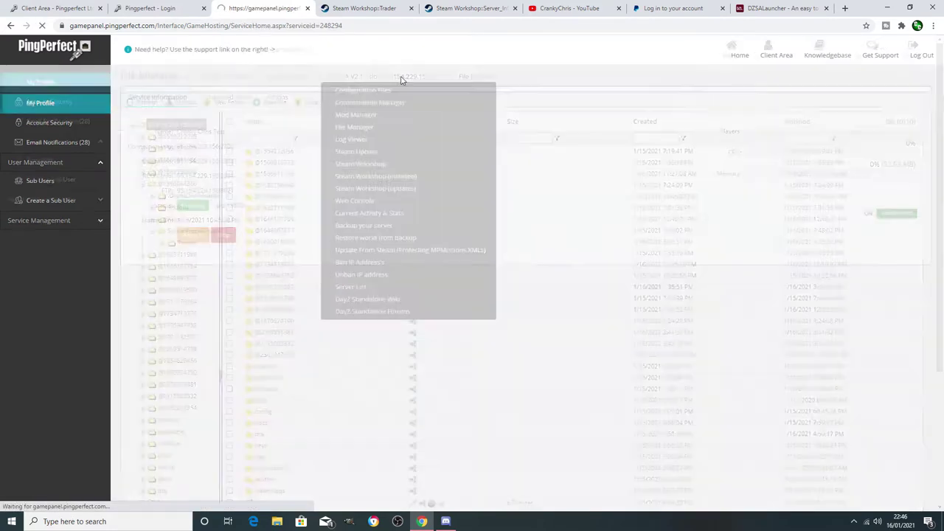
click(301, 313)
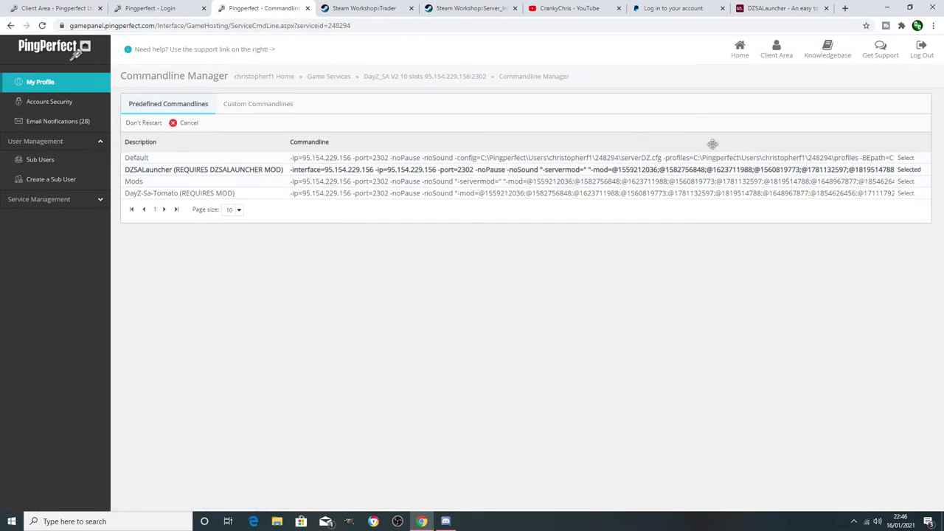
click(909, 169)
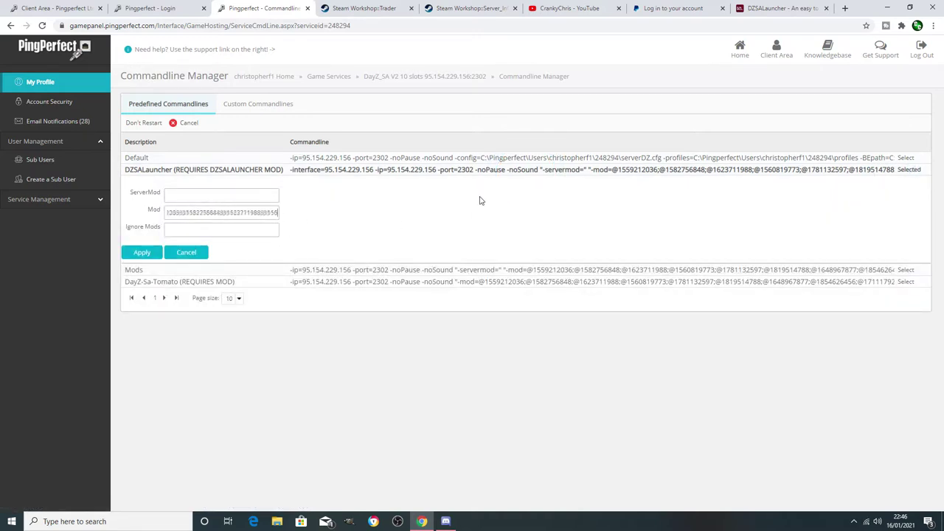
key(Right)
key(Right)
key(Right)
key(Right)
key(Right)
key(Right)
key(Right)
key(Right)
key(Right)
key(Right)
key(Right)
key(Right)
key(Right)
key(Right)
key(Right)
key(Right)
key(Right)
key(Right)
key(Right)
key(Right)
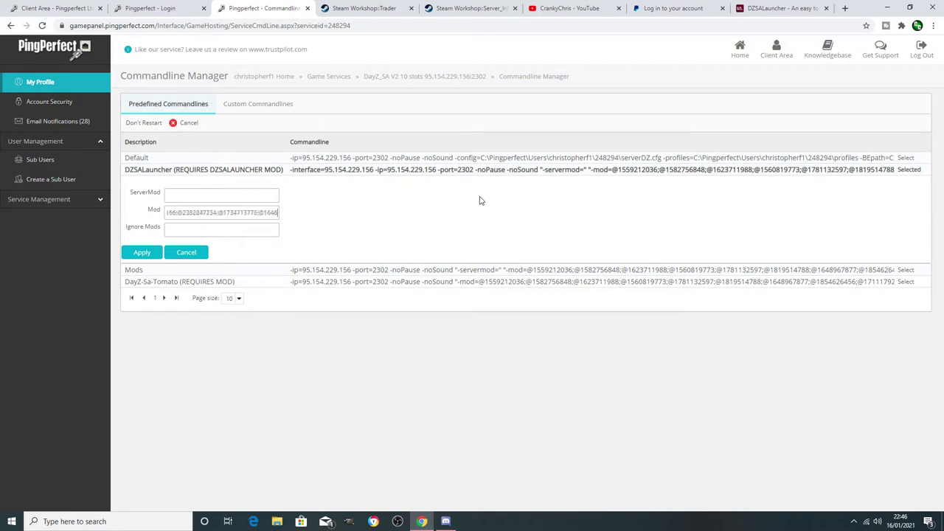
key(Right)
key(Right)
key(Right)
key(Right)
key(Right)
key(Right)
key(Right)
key(Right)
key(Right)
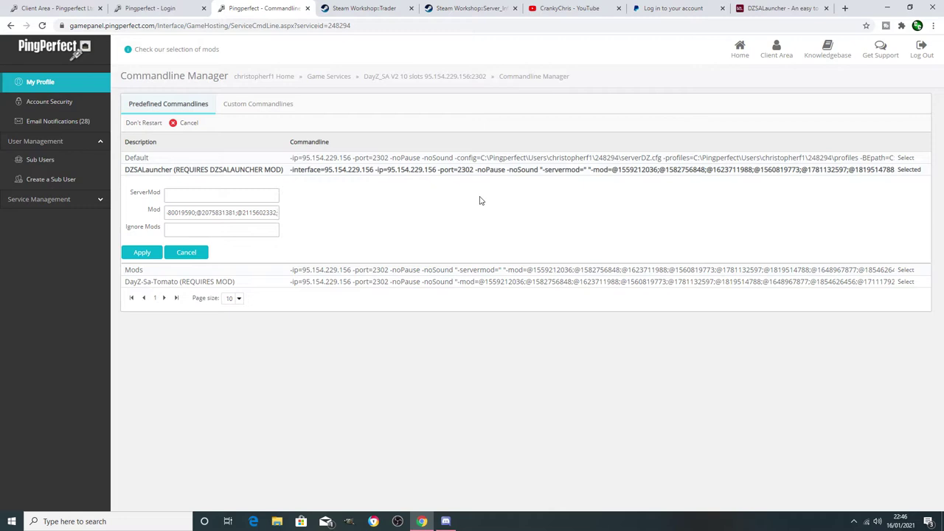
key(Right)
key(Right)
key(Right)
key(Right)
key(Right)
key(Right)
key(Right)
key(Right)
key(Right)
key(Right)
key(Right)
key(Right)
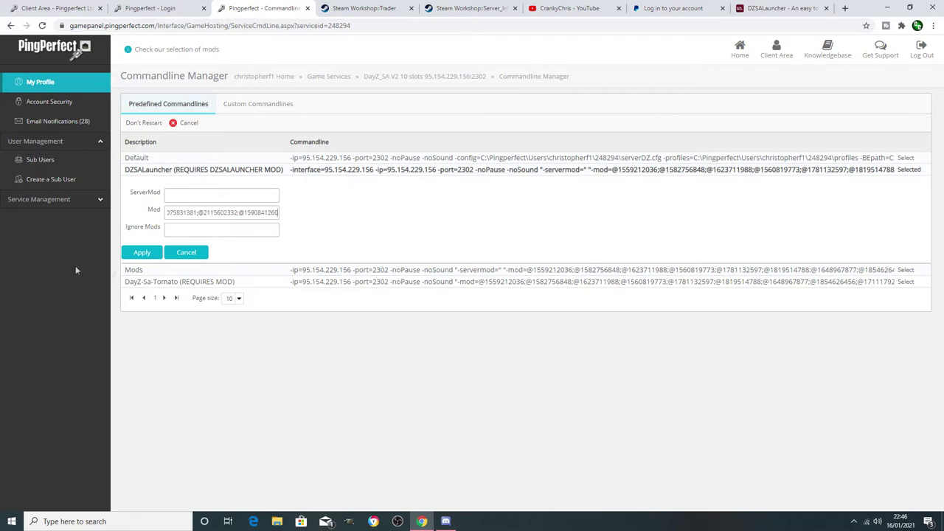
click(140, 253)
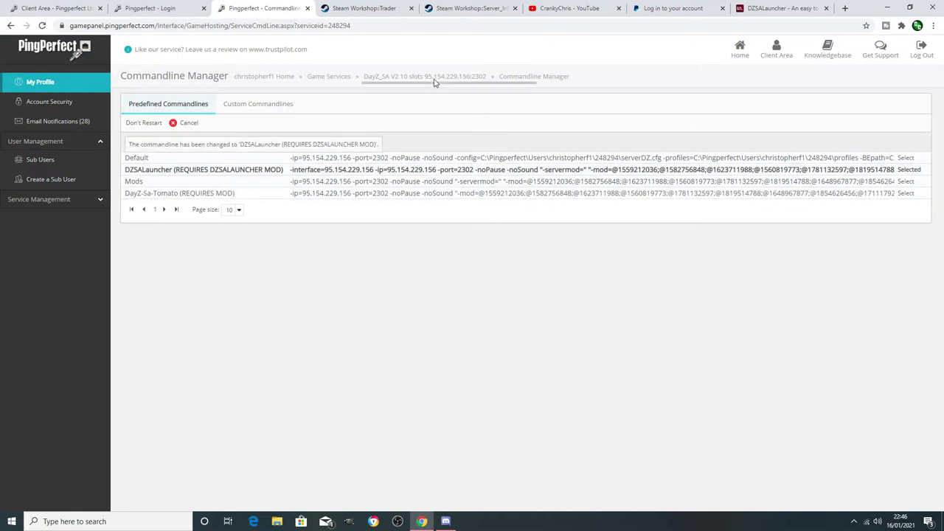
click(435, 78)
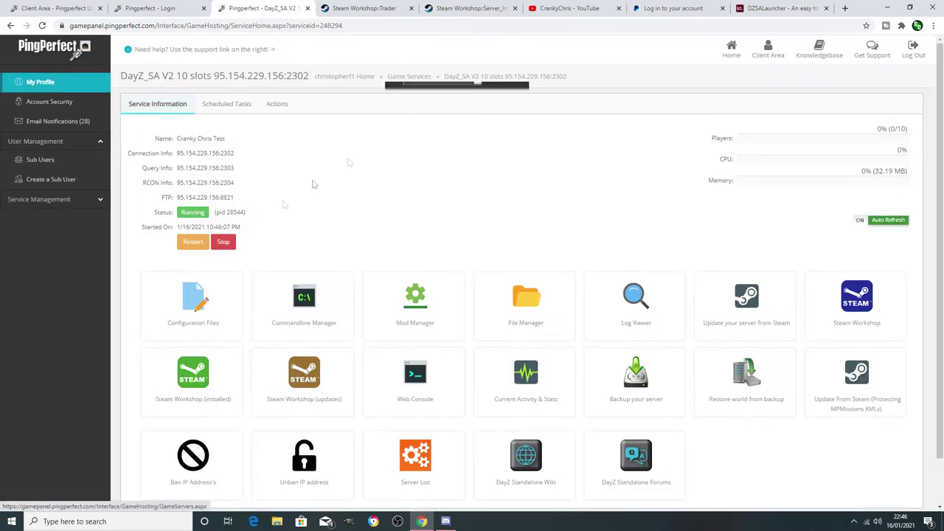
click(189, 244)
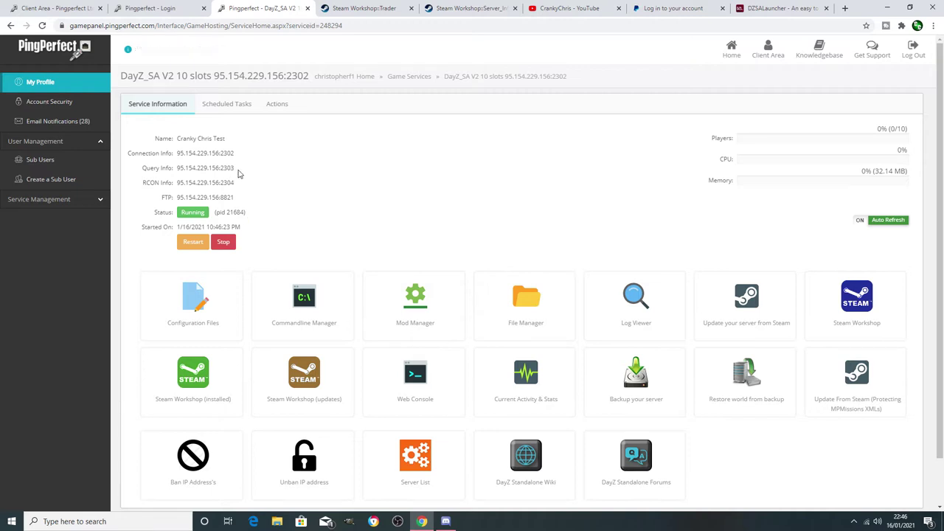
drag(238, 173, 186, 177)
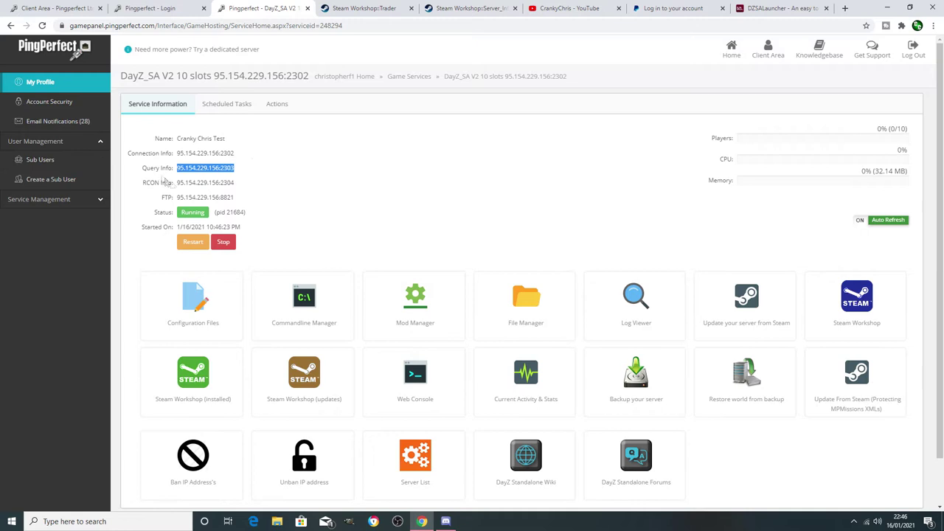
click(774, 9)
click(470, 215)
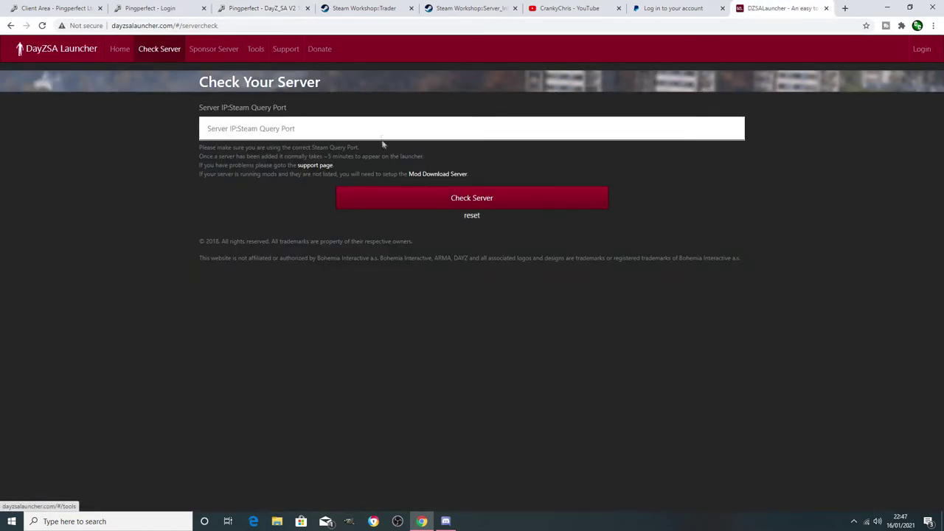
Step: Check 95.154.229.156:2303 in DZSA Launcher and confirm 'Cranky Chris Test' lists Trader among its mods
click(375, 129)
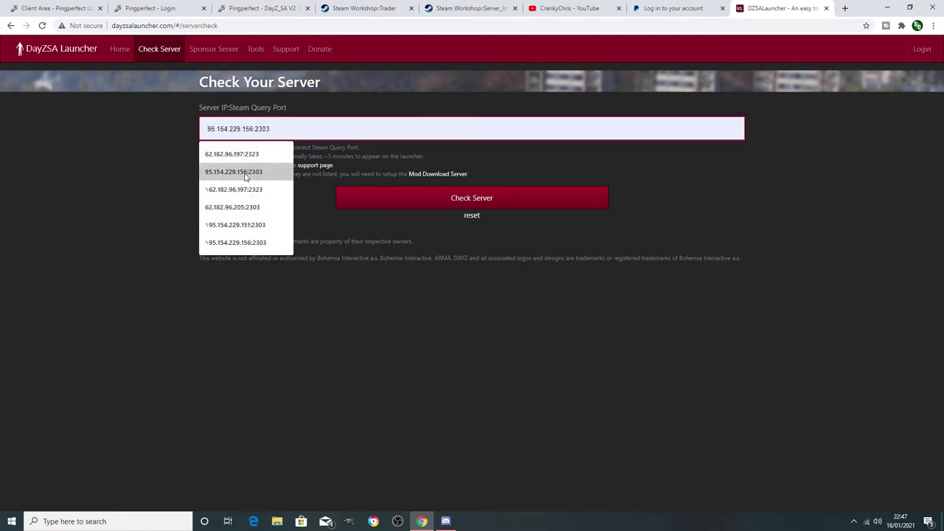
right_click(265, 131)
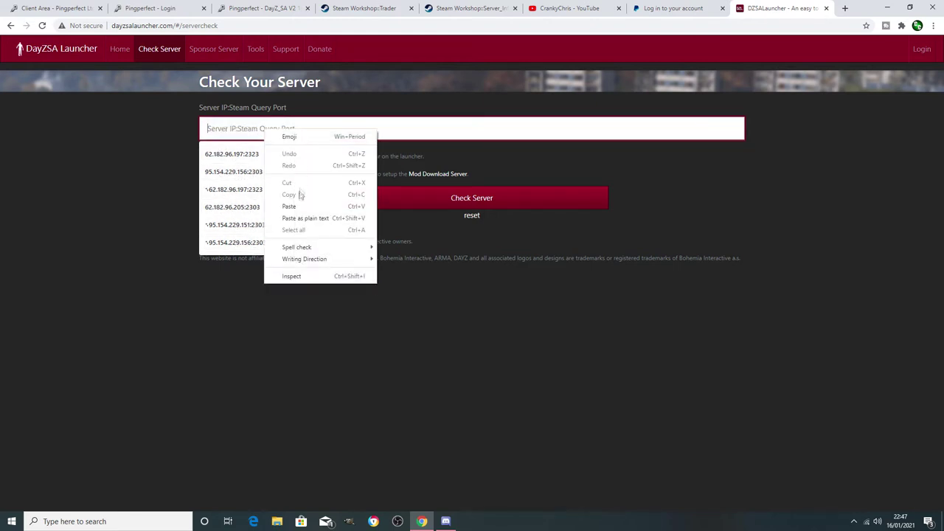
click(301, 207)
drag(289, 126, 175, 138)
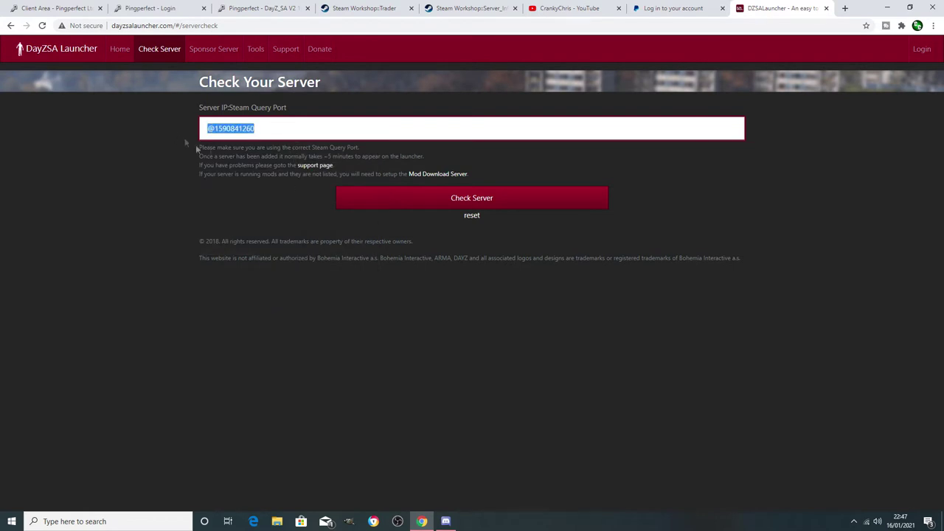
key(BackSpace)
click(270, 129)
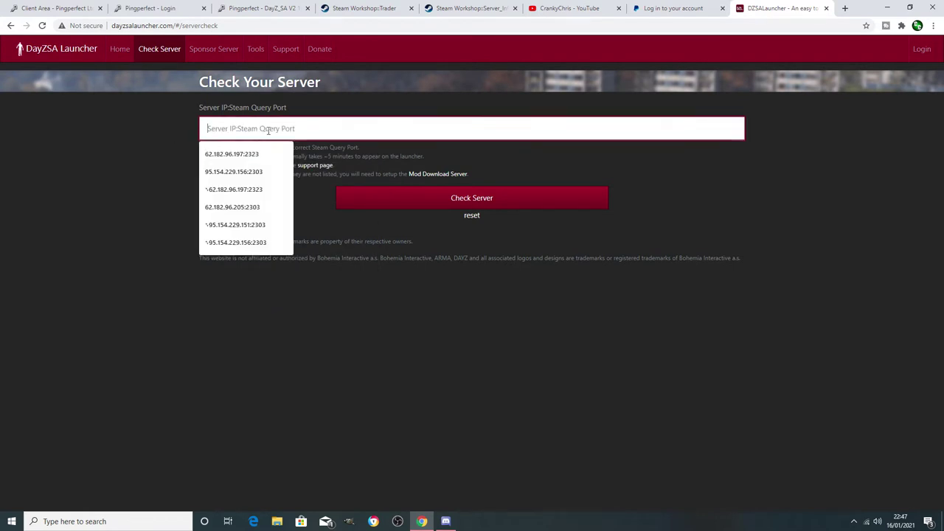
click(258, 169)
click(381, 193)
scroll(458, 317, down, 1)
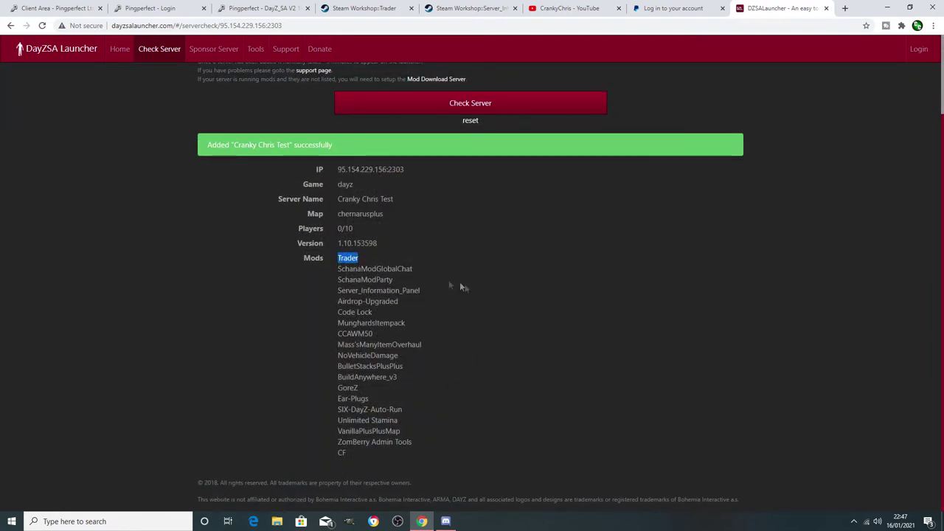
click(290, 12)
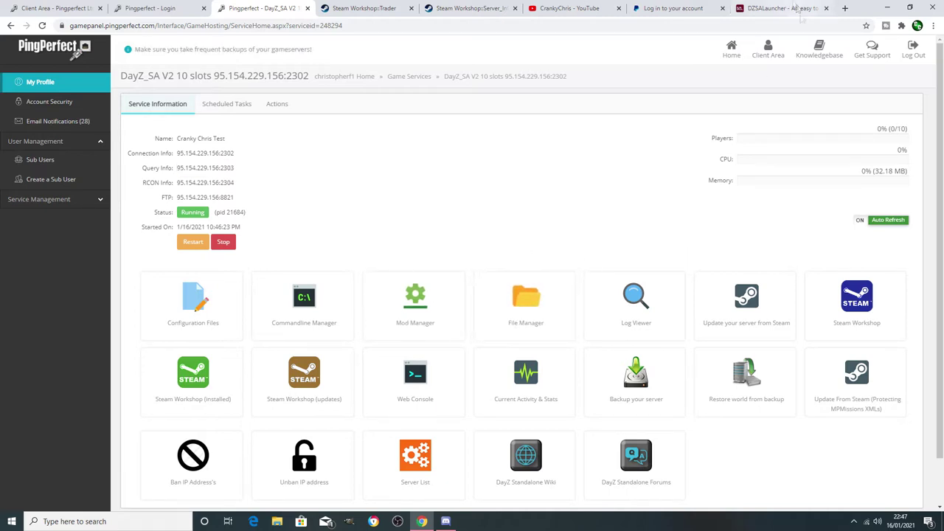
Step: Open the server's profiles folder in File Manager to see its mod subfolders and RPT logs
click(545, 299)
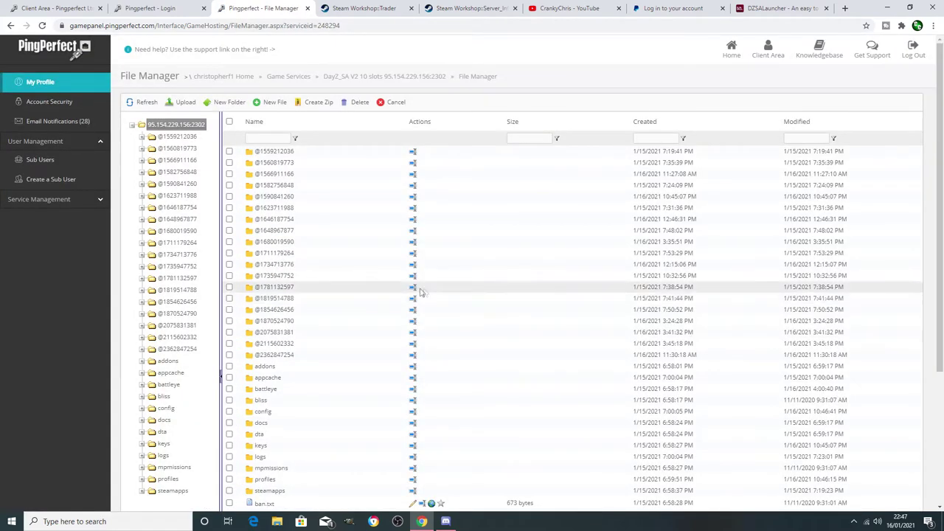
scroll(356, 343, down, 3)
click(275, 383)
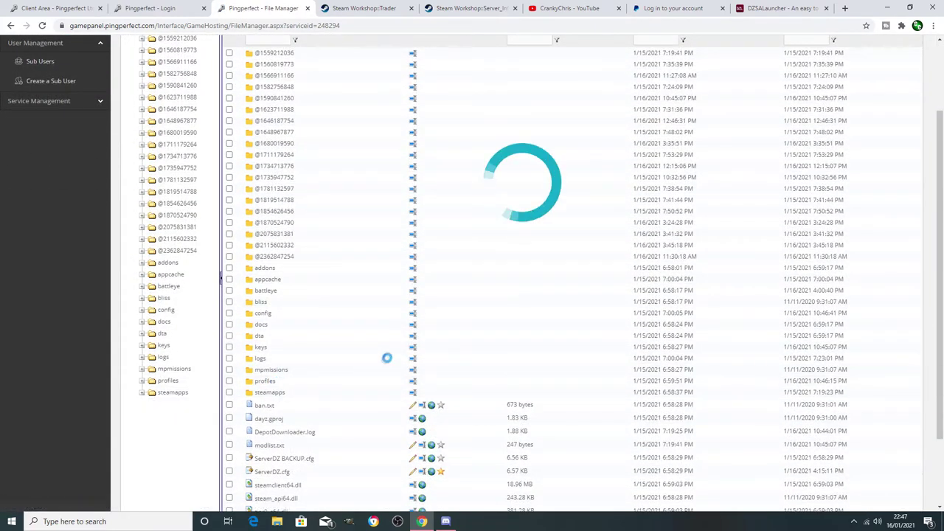
scroll(385, 359, up, 3)
scroll(386, 359, up, 1)
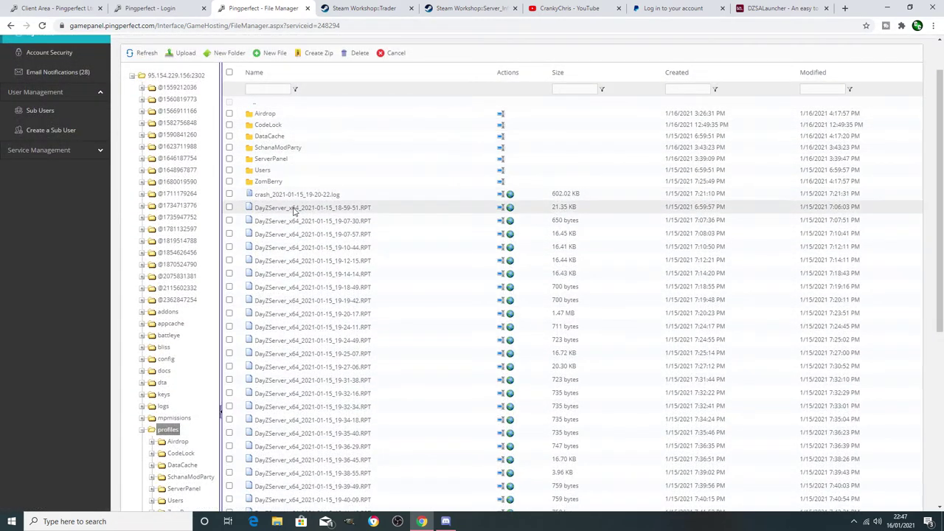
Step: Glance at the Trader, Server_Information_Panel and YouTube tabs, then return to the file listing
click(362, 9)
click(478, 9)
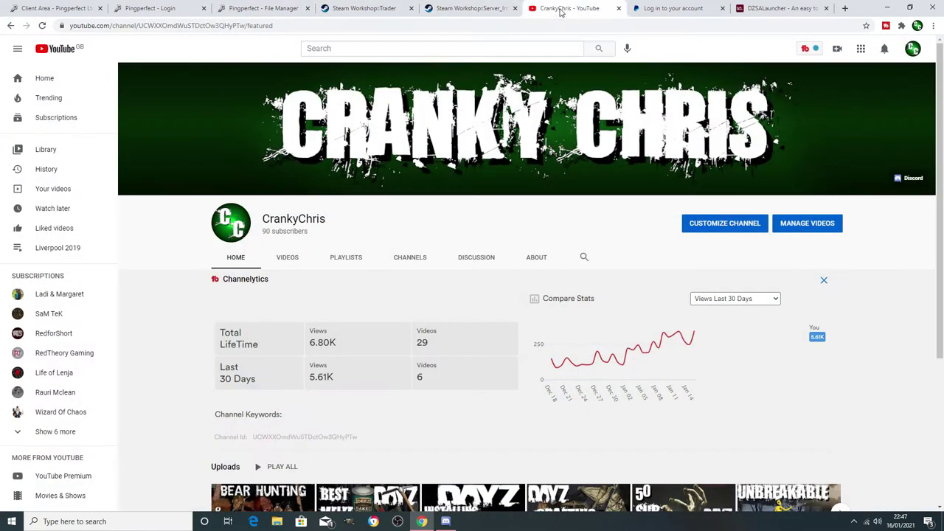
click(564, 9)
click(256, 8)
scroll(516, 295, down, 6)
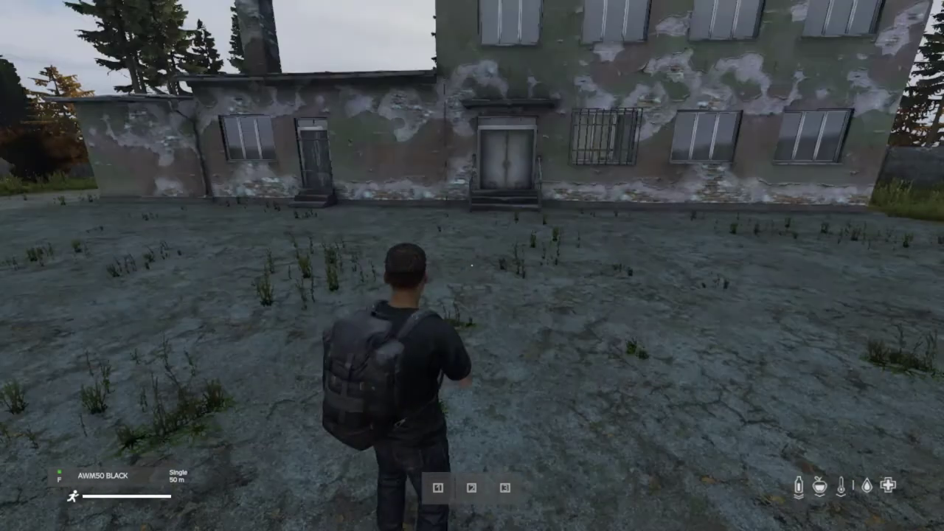
Step: Bring up DayZ's pause menu with Escape to leave the modded server
key(Escape)
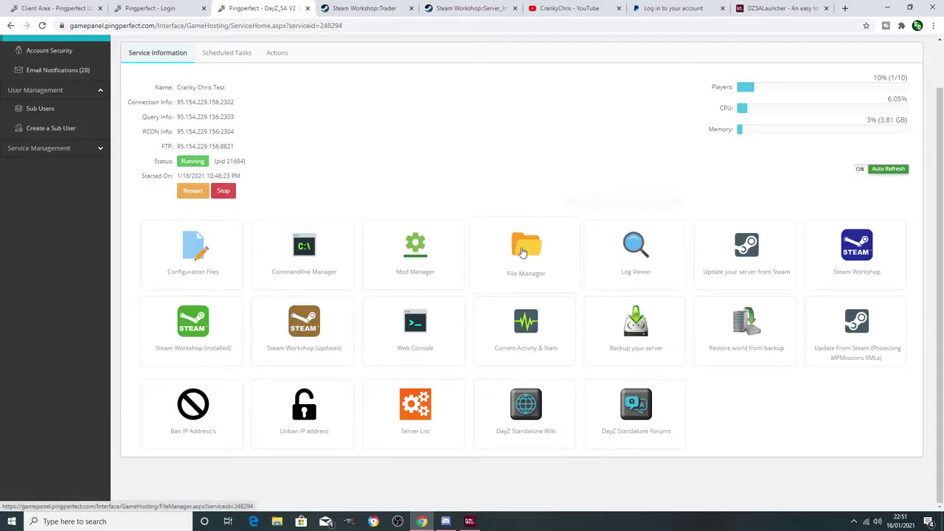
Step: Read the Trader mod's Installation Instructions and follow its '-profiles Launch Parameter' guide link
click(369, 8)
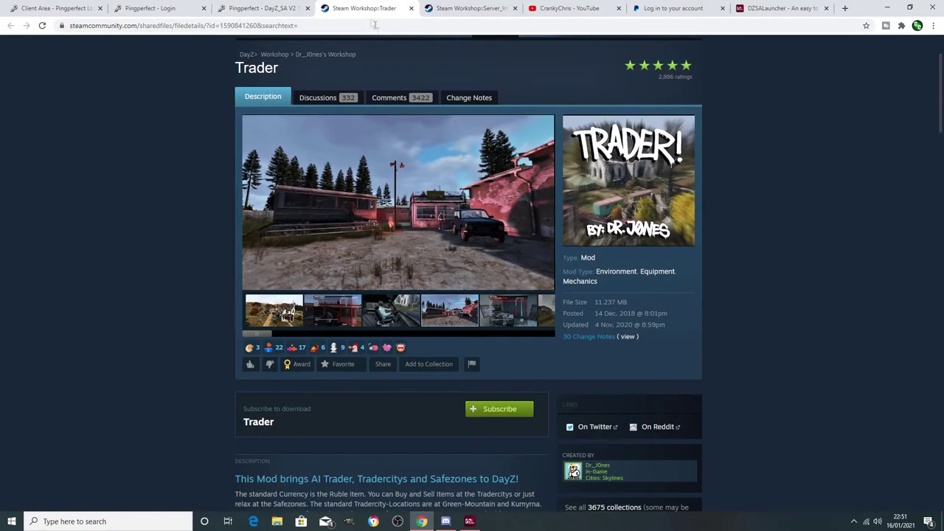
scroll(519, 309, down, 2)
scroll(470, 283, down, 4)
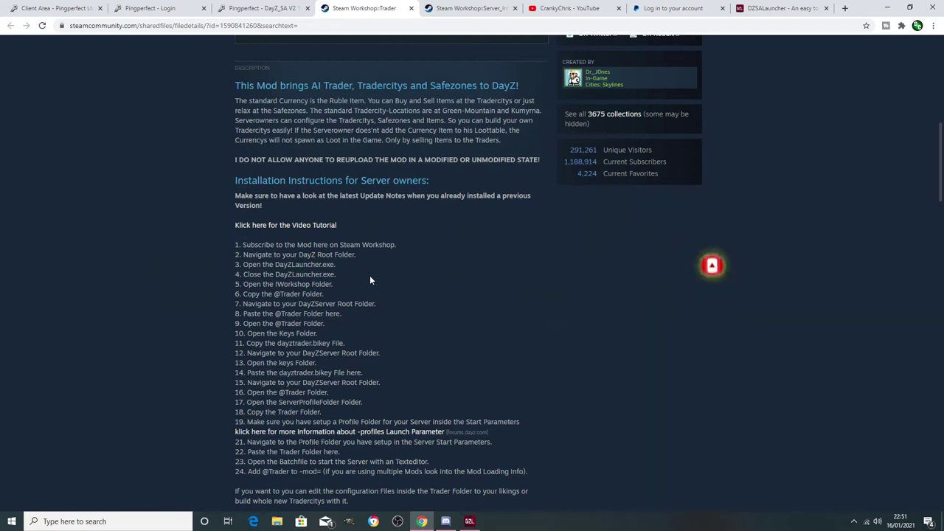
click(400, 433)
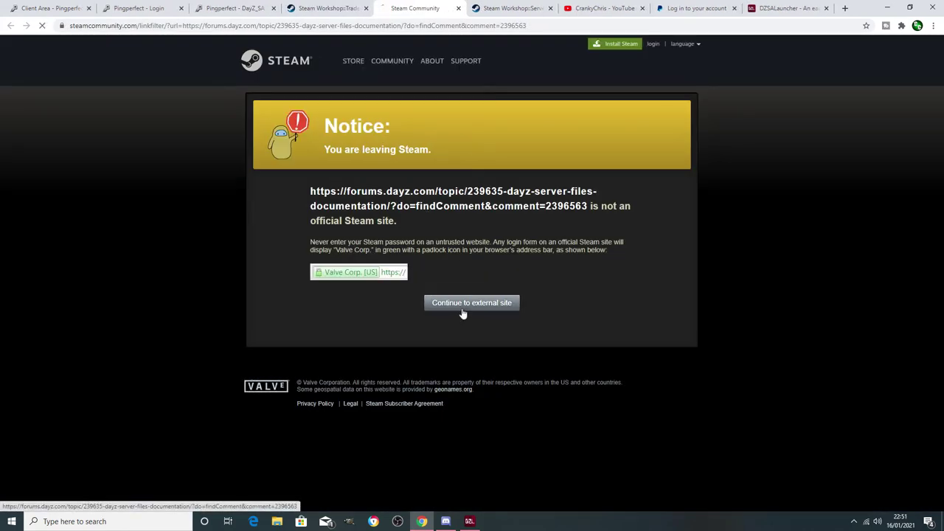
Step: Continue past the Steam notice to the forum thread's Launch Parameters section describing -profiles
click(463, 309)
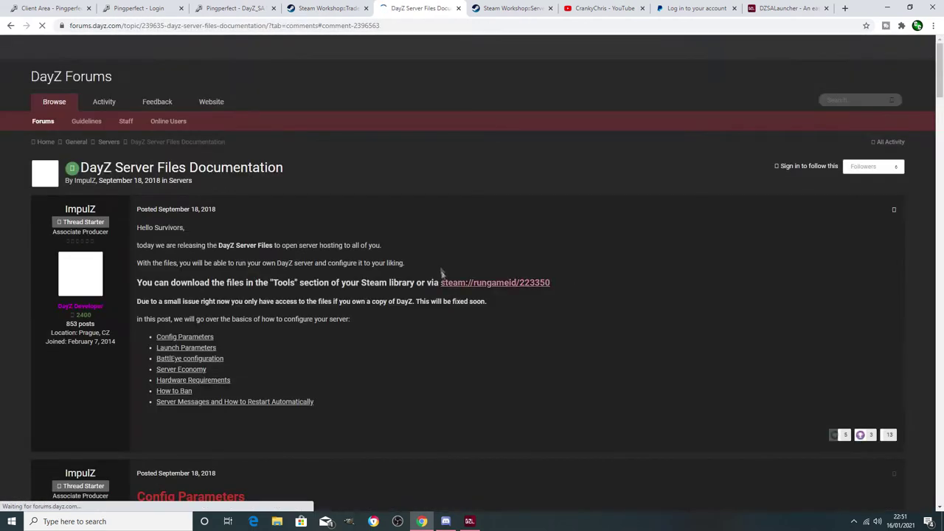
scroll(397, 213, up, 1)
scroll(398, 213, down, 2)
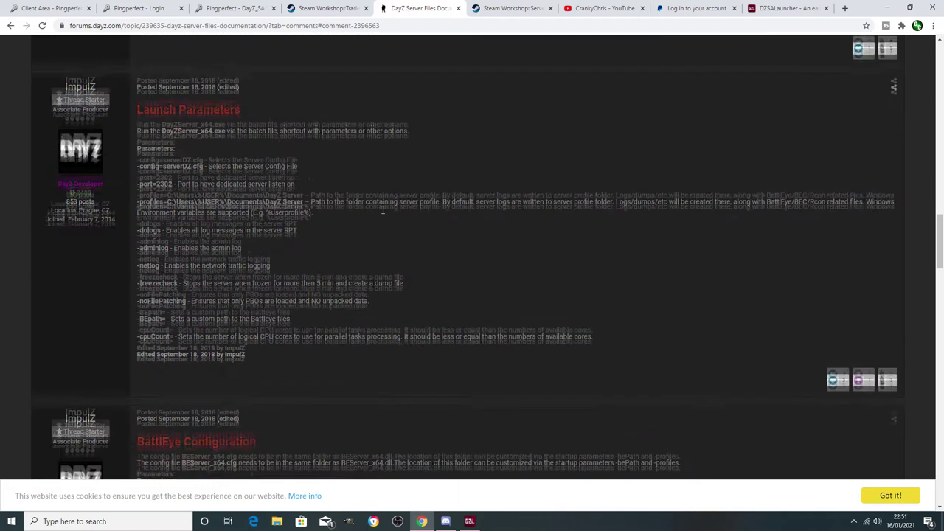